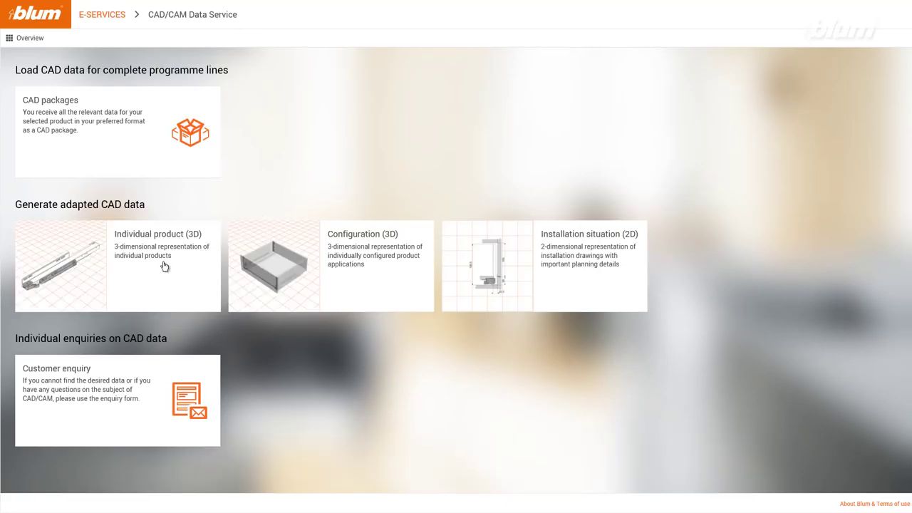
- Show the Individual product (3D) panel with its Single product search service
left_click(140, 277)
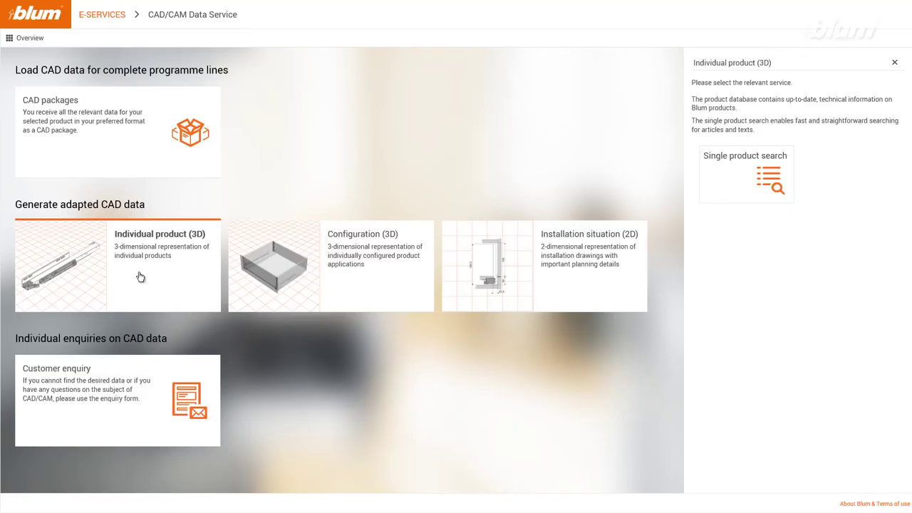
- Run a single product search for 110° hinges to list the CLIP top BLUMOTION models
left_click(727, 188)
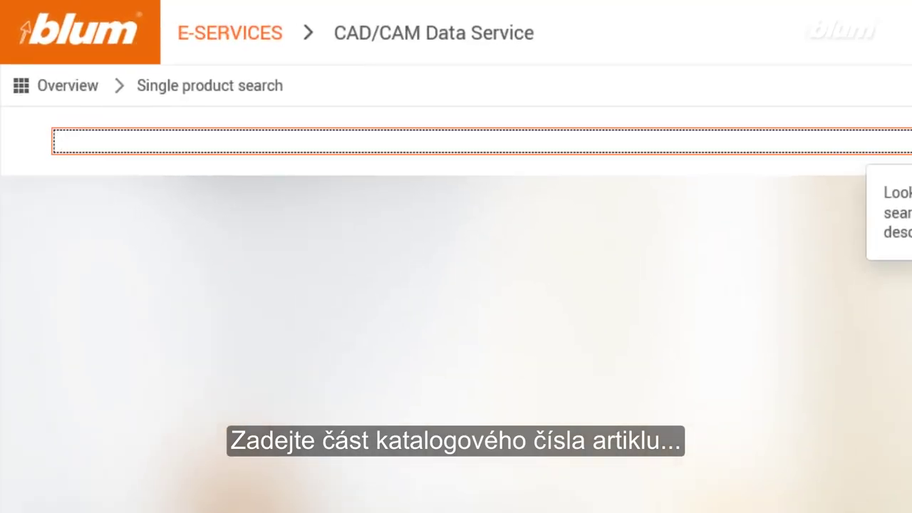
type("71b")
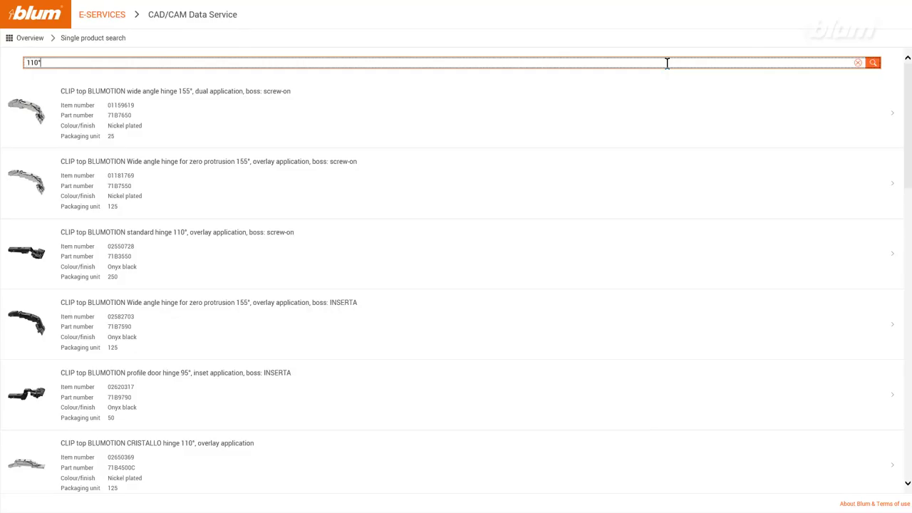
key("Return")
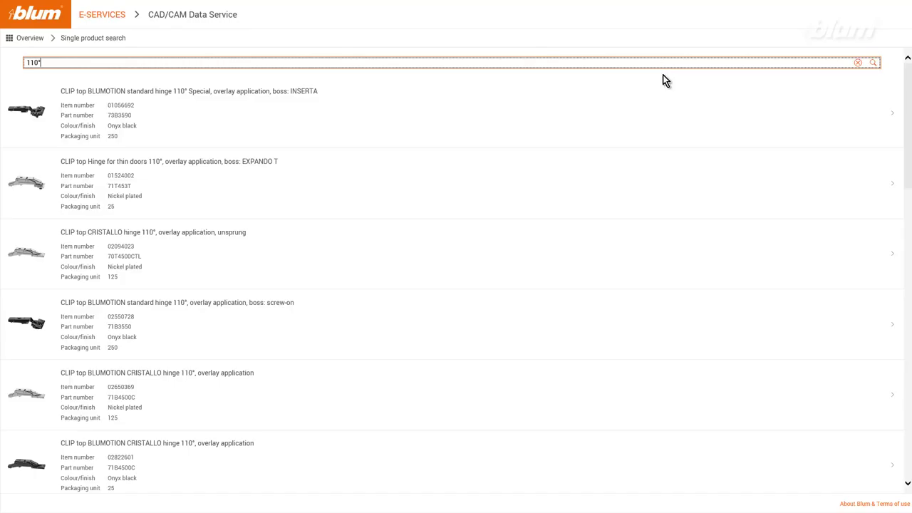
- Download the 71B3550 screw-on CLIP top BLUMOTION 110° hinge in *.dxf format
left_click(516, 316)
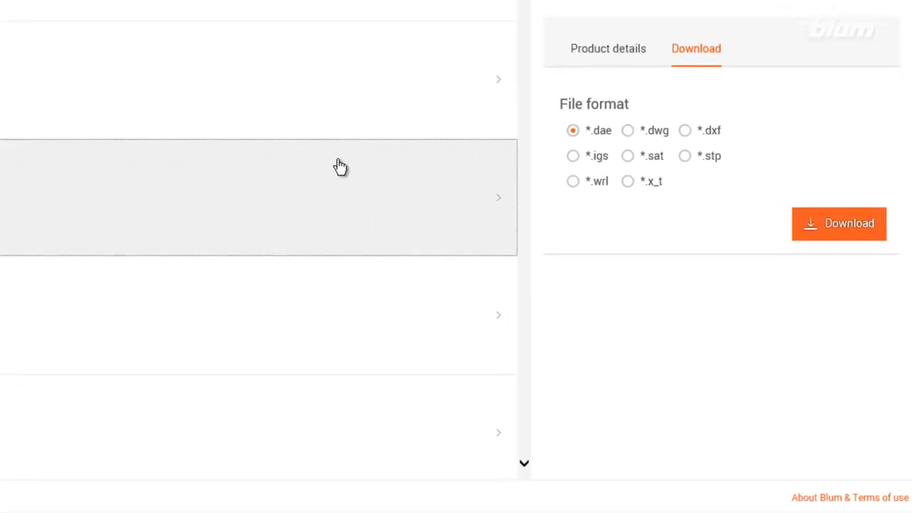
left_click(627, 131)
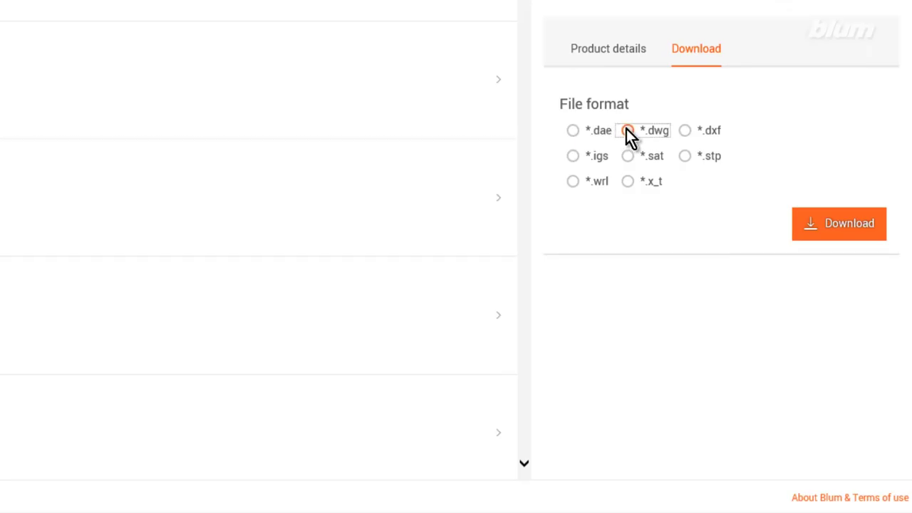
left_click(683, 130)
left_click(809, 234)
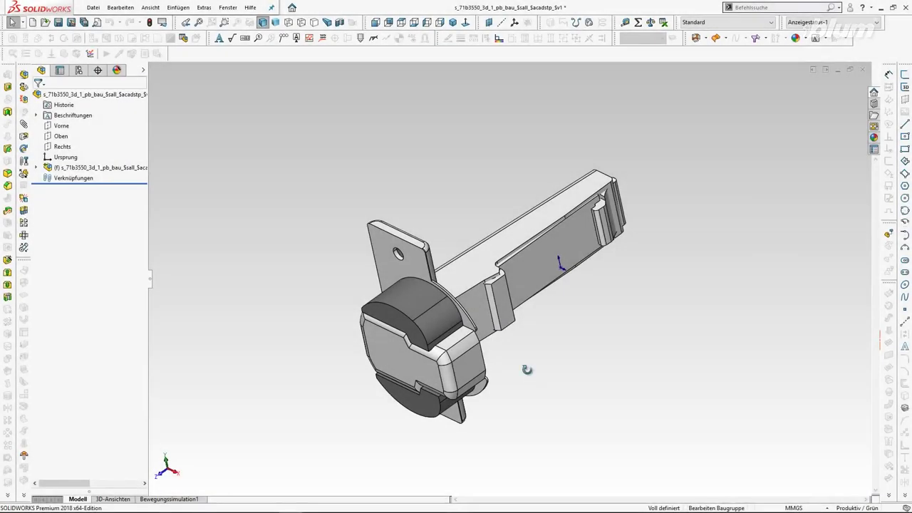
- Orbit the 71B3550 hinge model in SOLIDWORKS to view it from another side
mouse_move(534, 378)
left_mouse_down()
mouse_move(671, 404)
mouse_move(513, 405)
mouse_move(514, 414)
left_mouse_up()
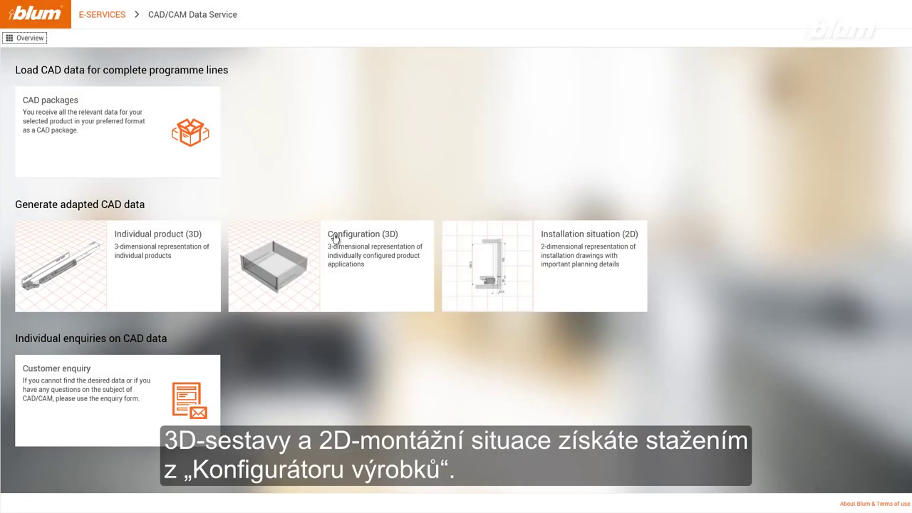
- Bring up the Configuration (3D) services and launch the Product Configurator
left_click(354, 279)
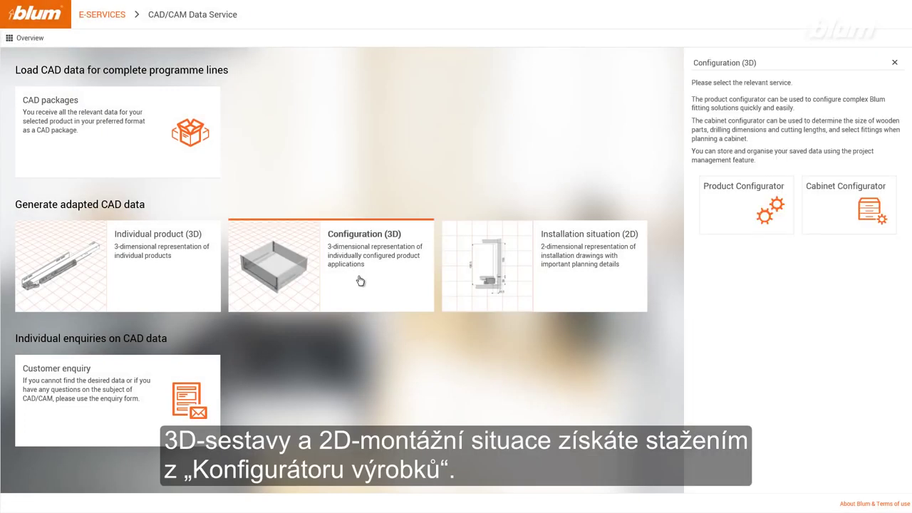
left_click(538, 278)
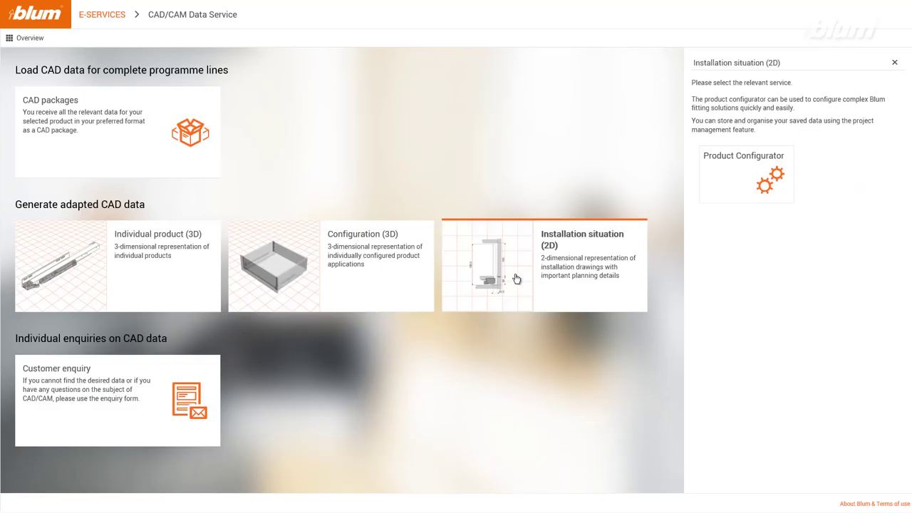
left_click(385, 281)
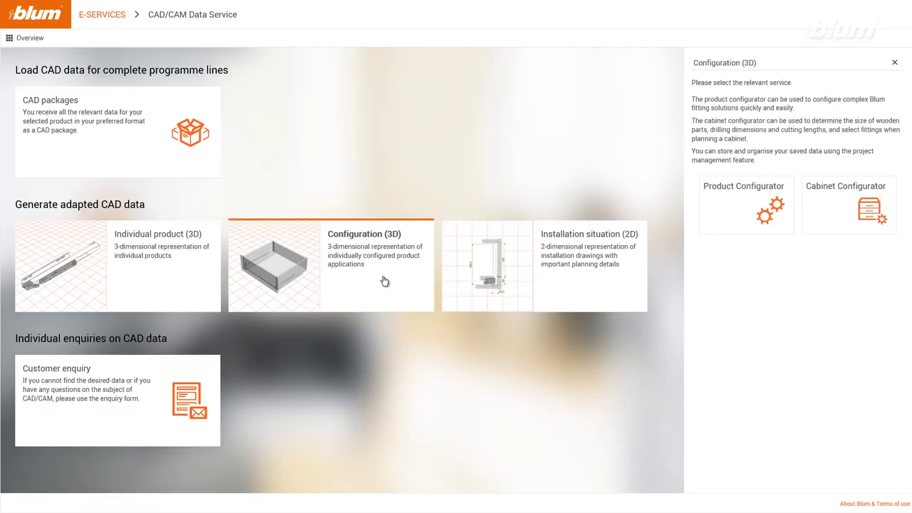
left_click(737, 225)
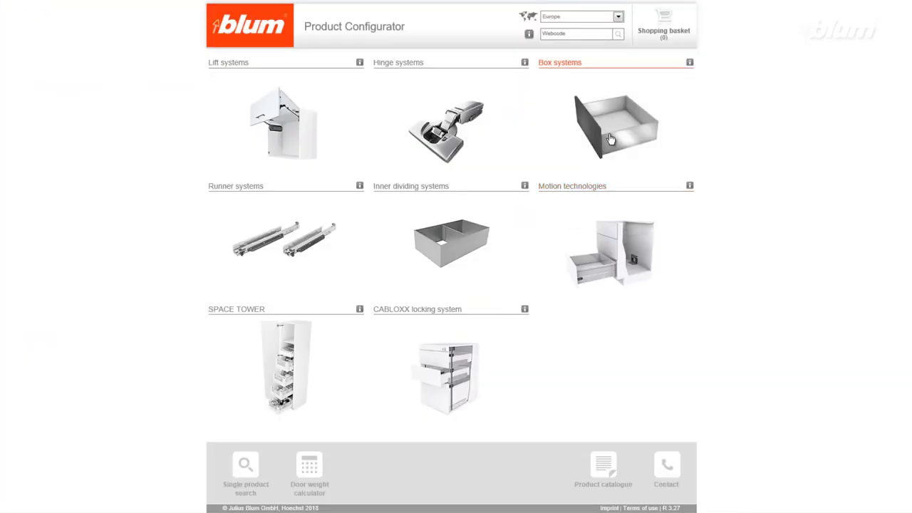
- Choose box systems, the LEGRABOX programme and the Orion grey matt colour
left_click(613, 132)
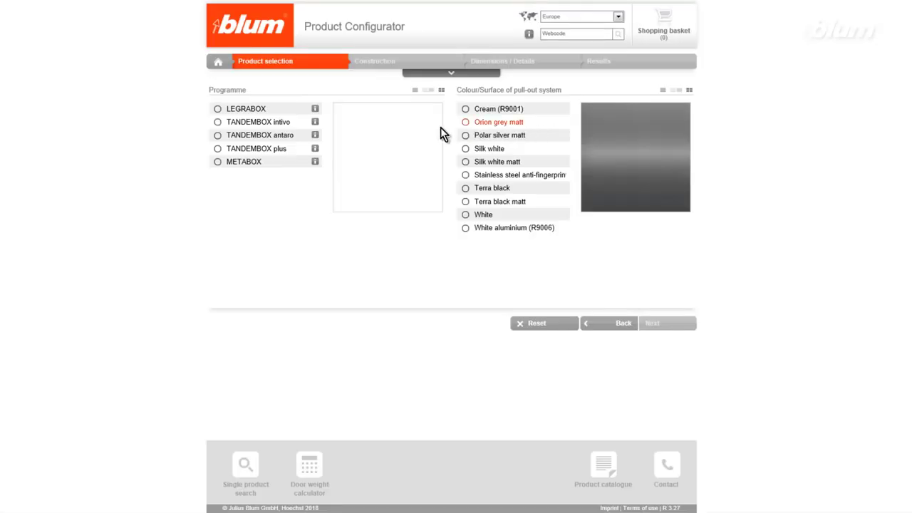
left_click(271, 112)
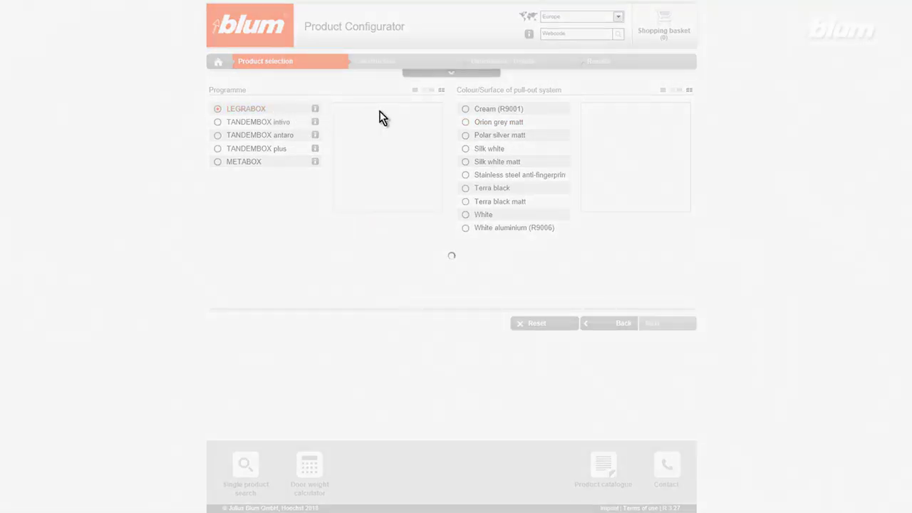
left_click(492, 113)
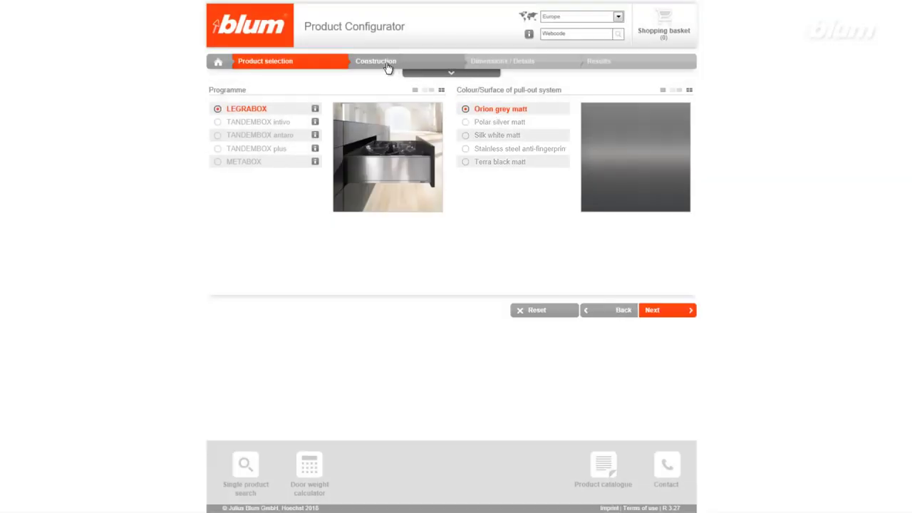
- Configure a LEGRABOX pure height C drawer, without organisation, 568 mm width, 500 mm/40 kg, and show results
left_click(386, 63)
left_click(282, 110)
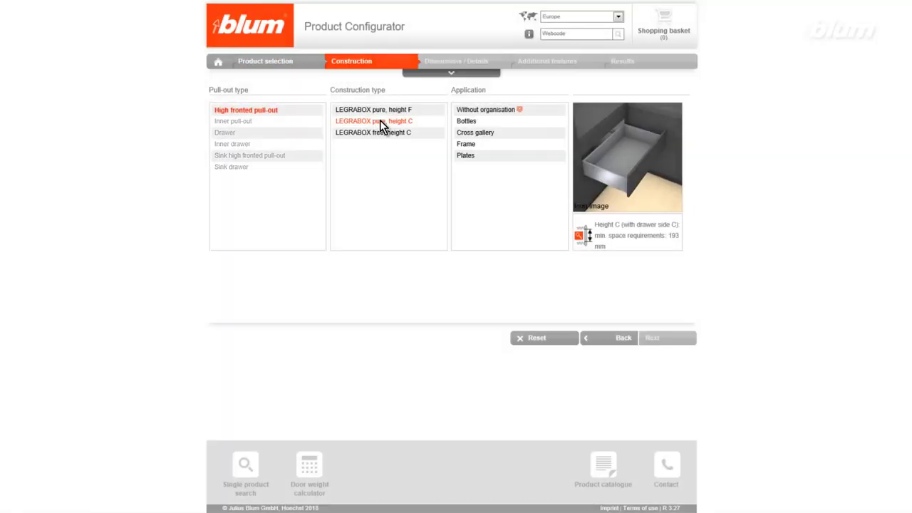
left_click(379, 121)
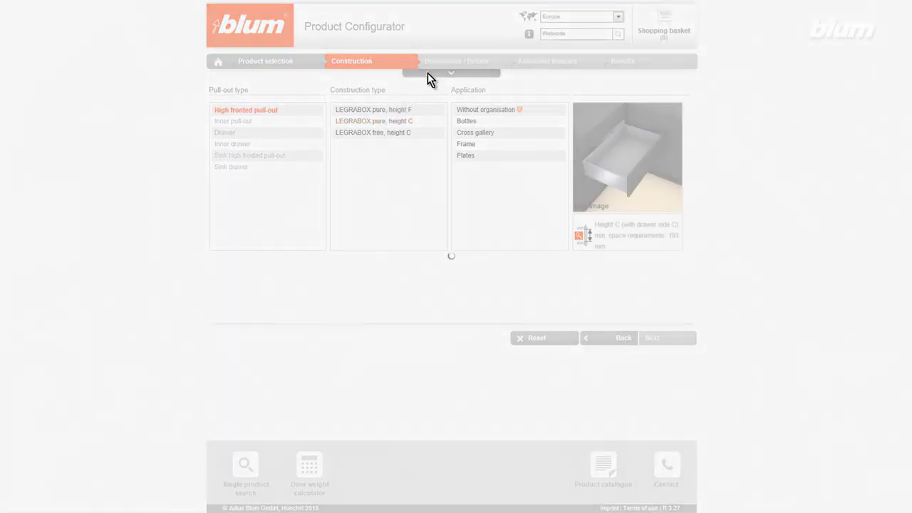
left_click(457, 61)
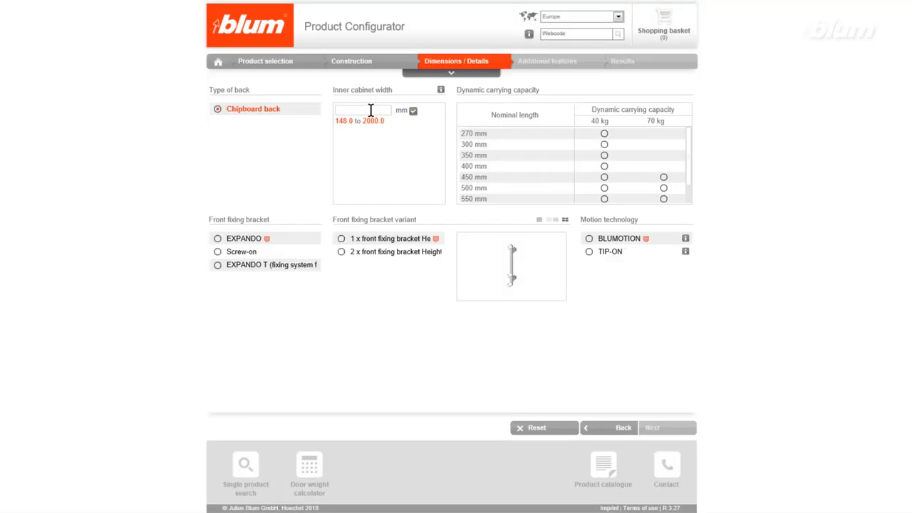
left_click(370, 110)
type("568")
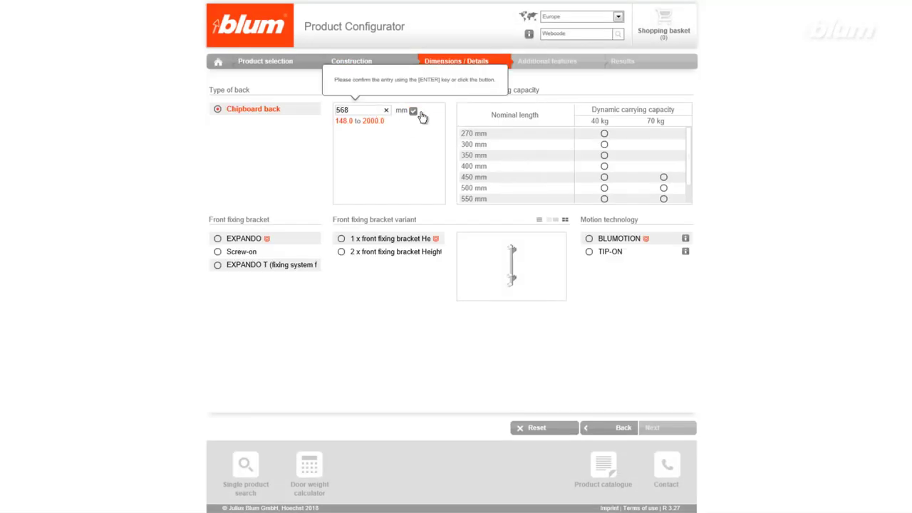
left_click(604, 189)
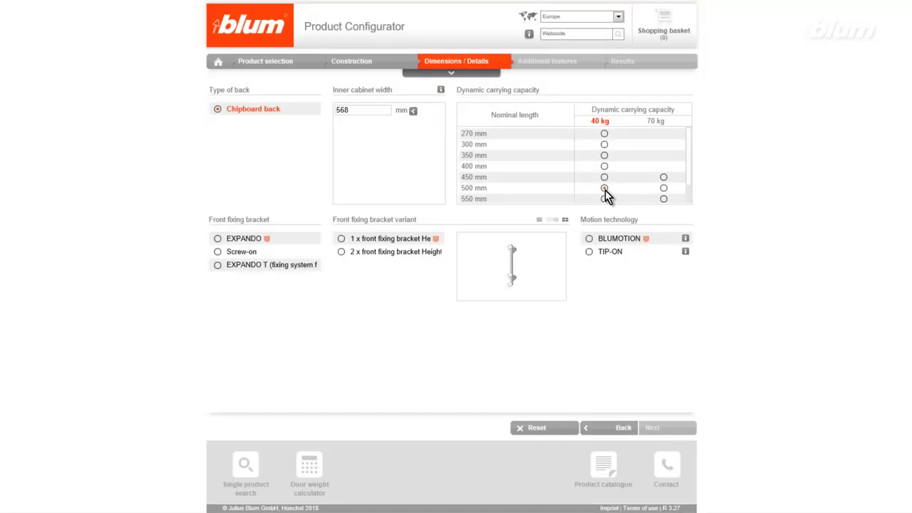
left_click(629, 63)
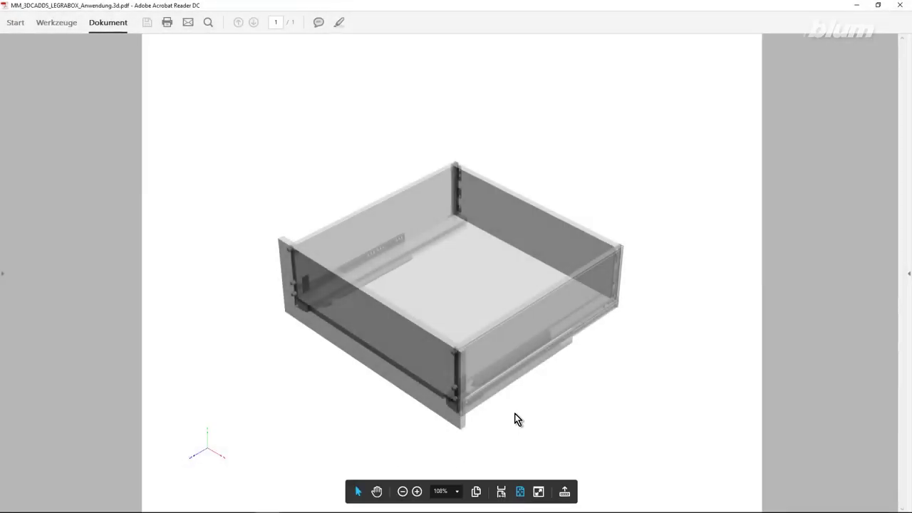
- Rotate the LEGRABOX drawer model in the 3D PDF around its vertical axis
mouse_move(517, 413)
left_mouse_down()
mouse_move(574, 415)
mouse_move(501, 386)
mouse_move(489, 342)
left_mouse_up()
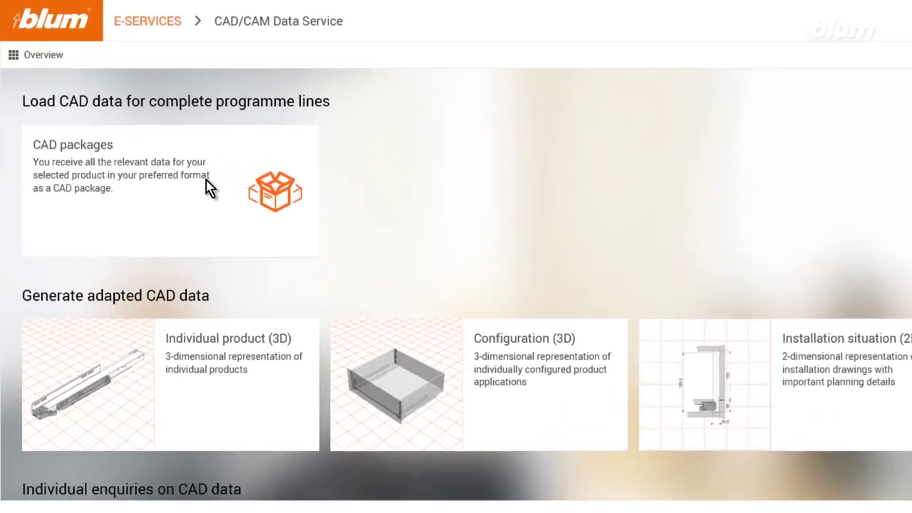
- Download the AVENTOS HF Individual product (3D) package as *.dxf and open 20f2800.05.dxf
left_click(143, 128)
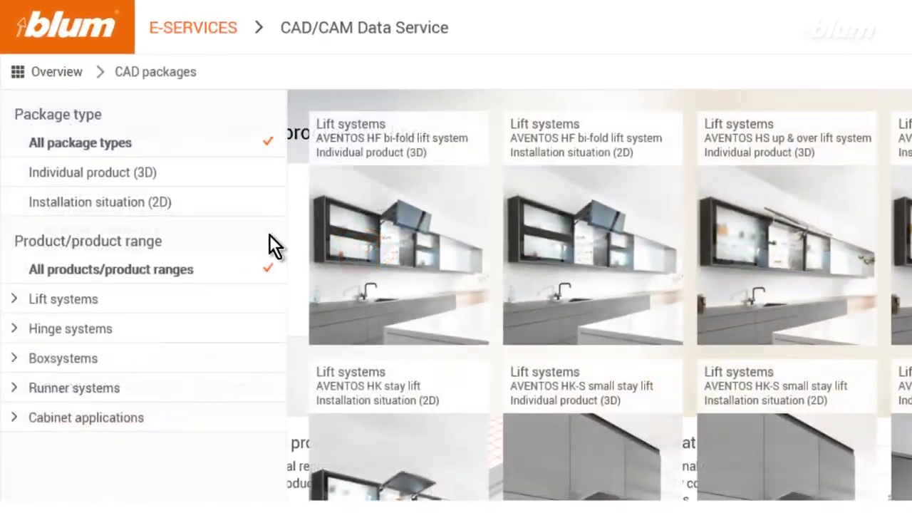
left_click(228, 175)
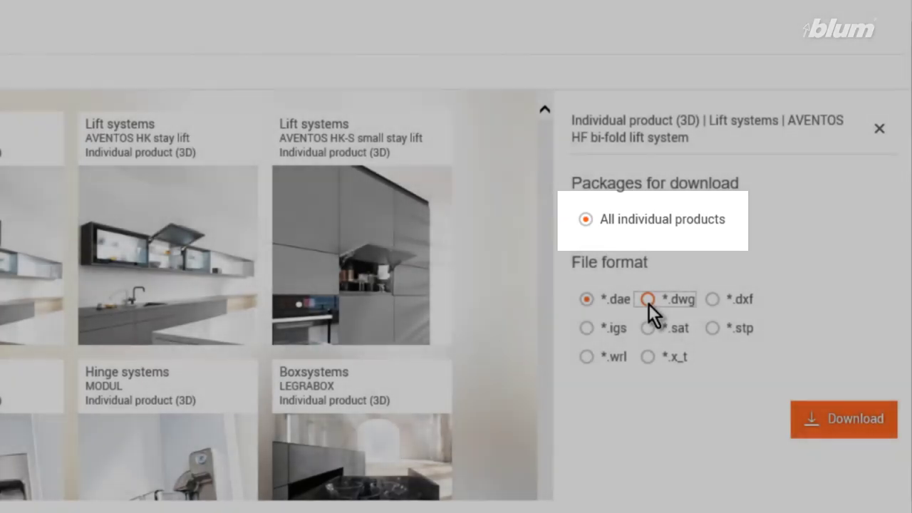
left_click(648, 300)
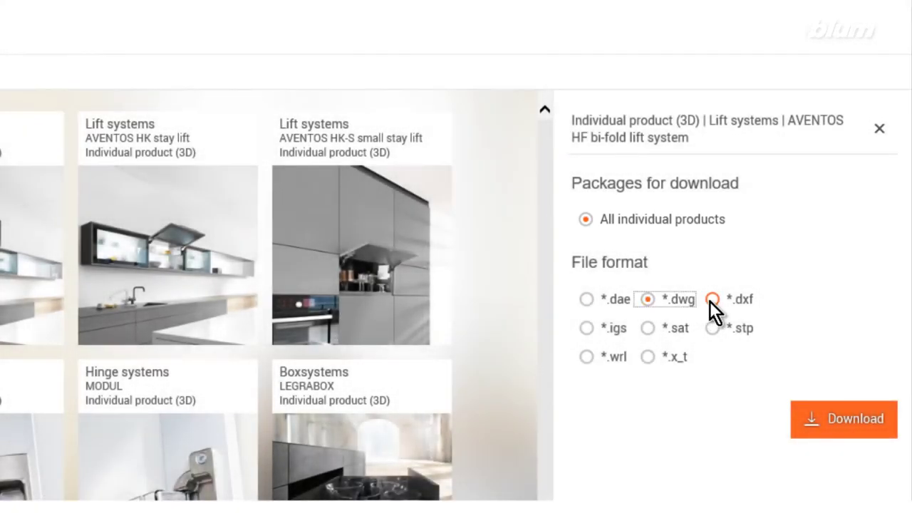
left_click(710, 300)
left_click(808, 428)
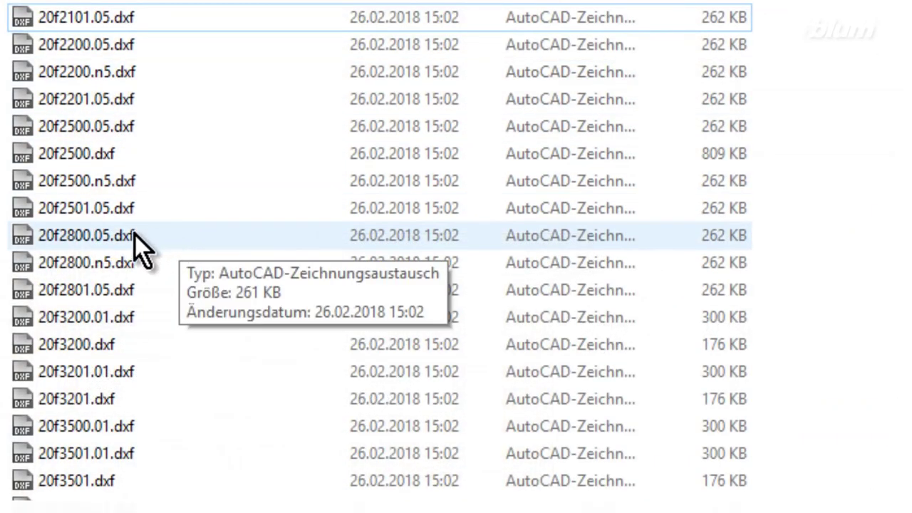
double_click(124, 235)
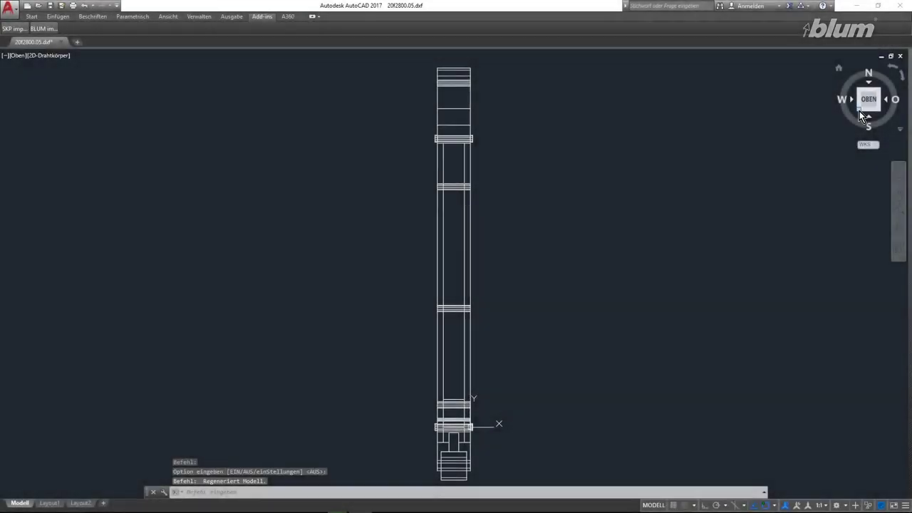
- View the 20f2800.05.dxf part from the south-west isometric, then from the left side
left_click(859, 111)
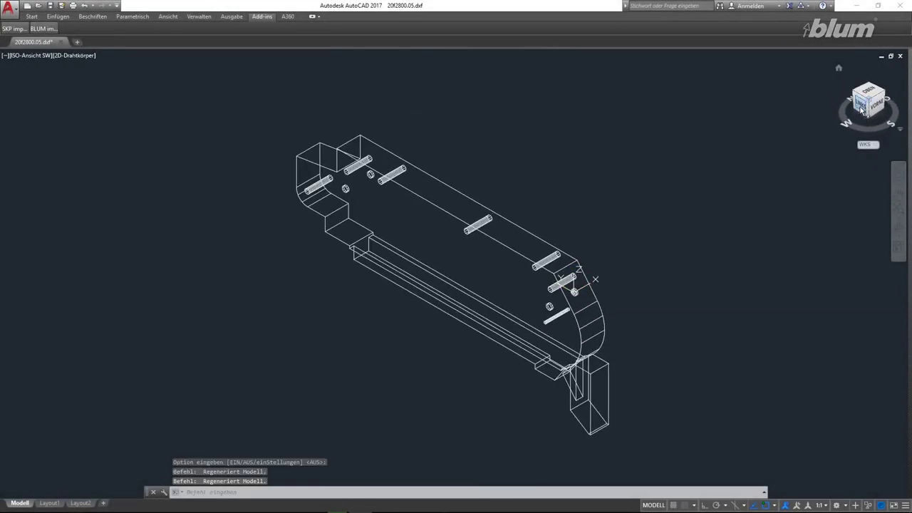
left_click(860, 106)
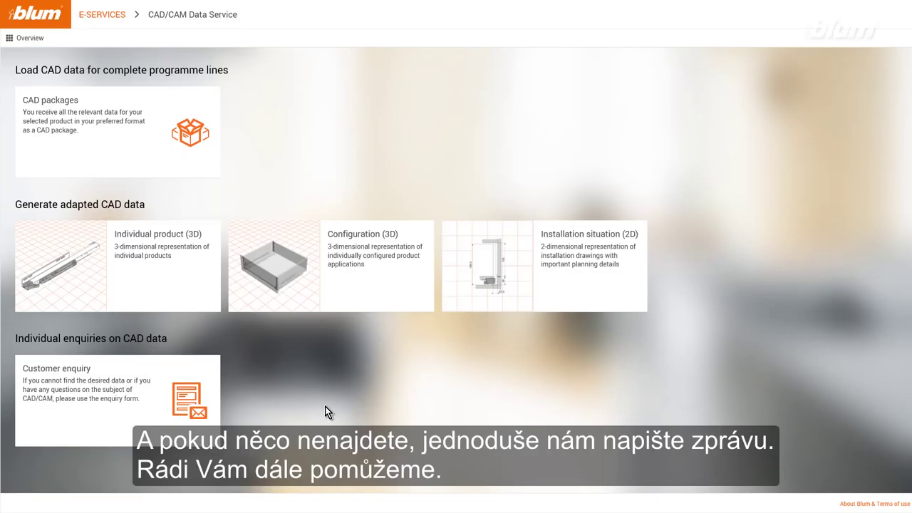
- Fill in a customer enquiry with subject Individual product (3D) and the message 'Special request'
left_click(125, 408)
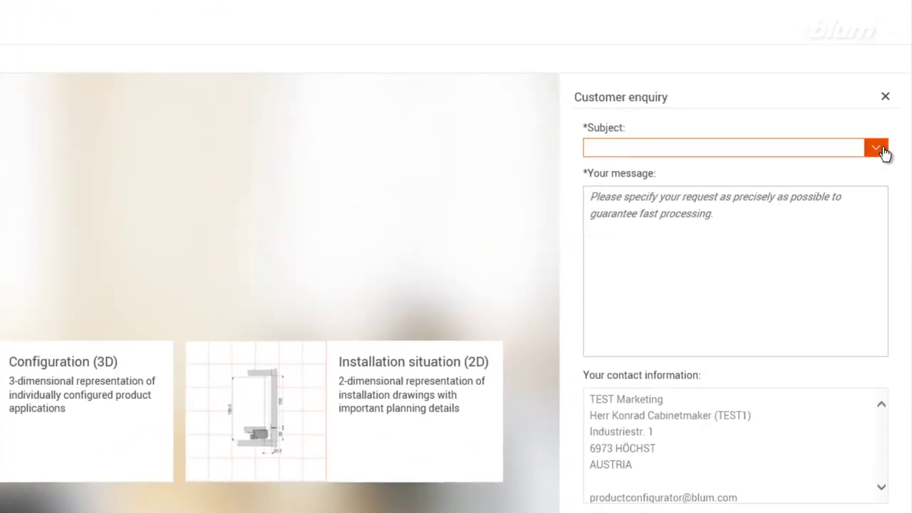
left_click(873, 151)
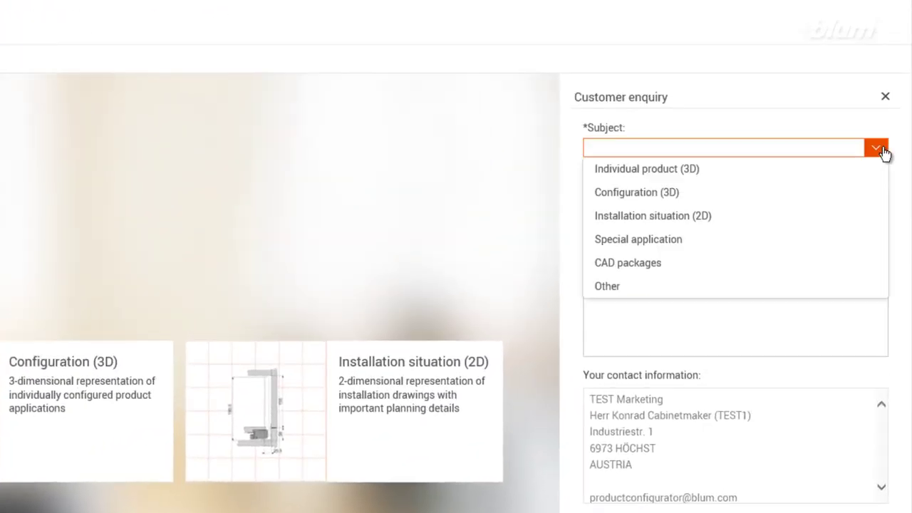
left_click(682, 171)
left_click(649, 194)
type("Special re")
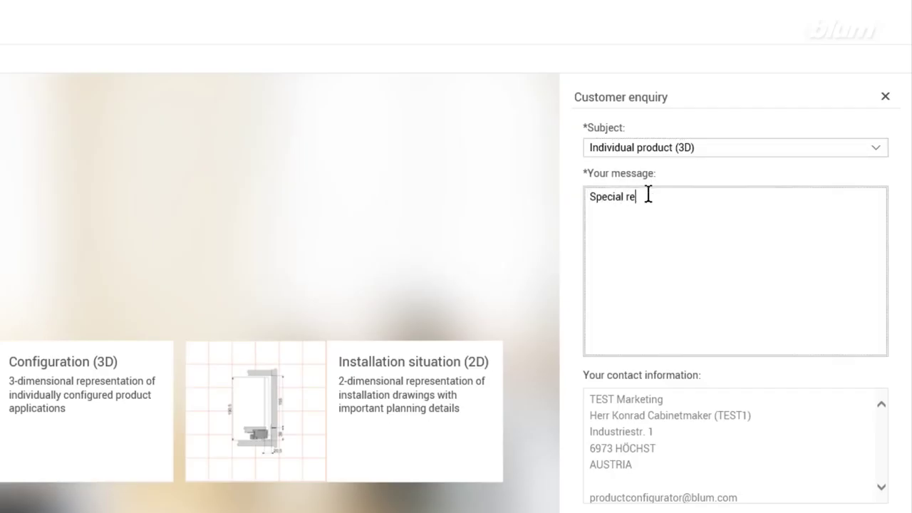
type("quest...")
scroll(648, 193, "down", 5)
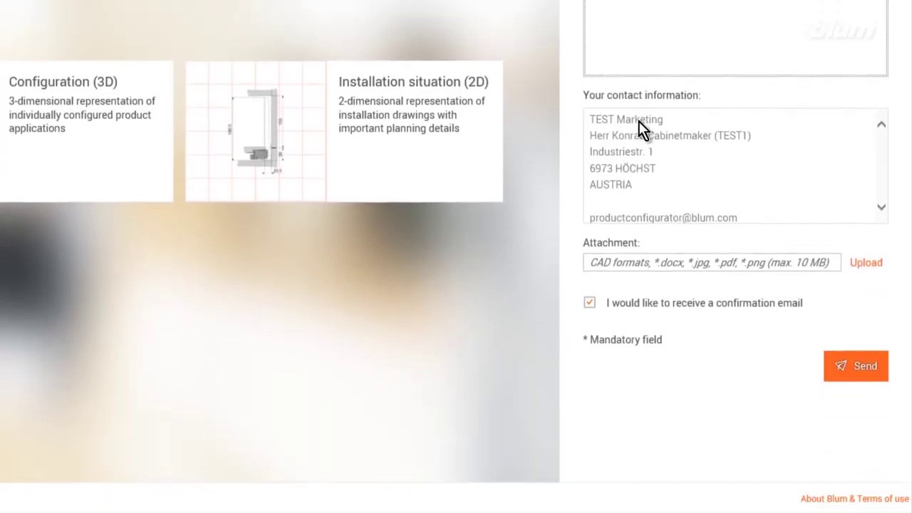